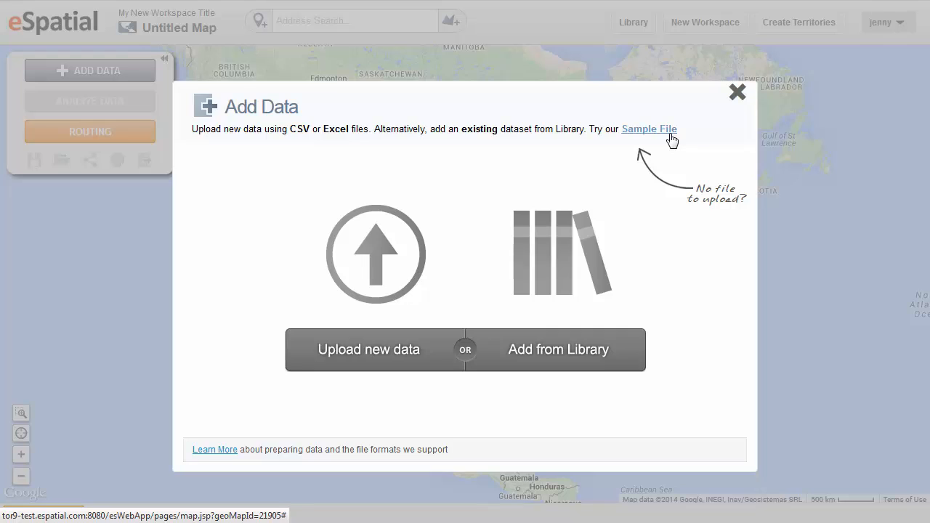
# - Add the sample file's data to a map and collapse its data table
pyautogui.click(670, 134)
pyautogui.click(640, 318)
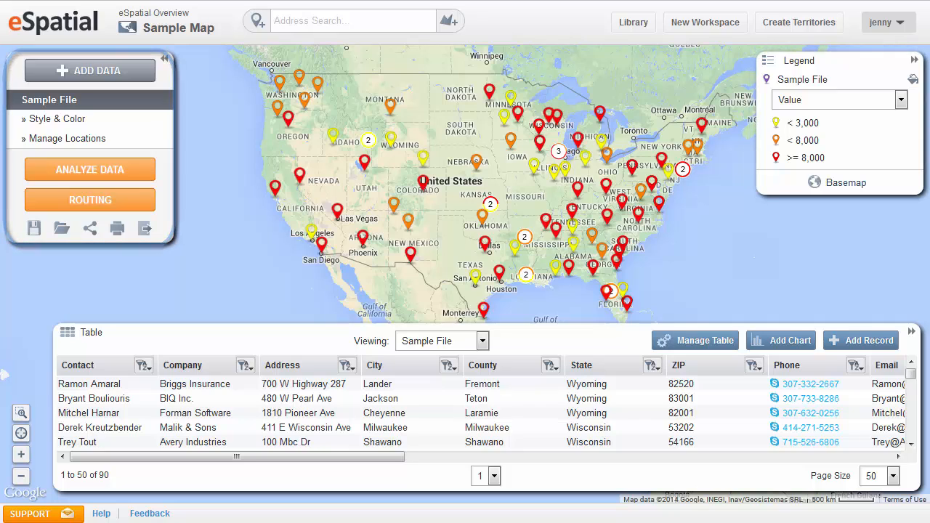
pyautogui.click(912, 332)
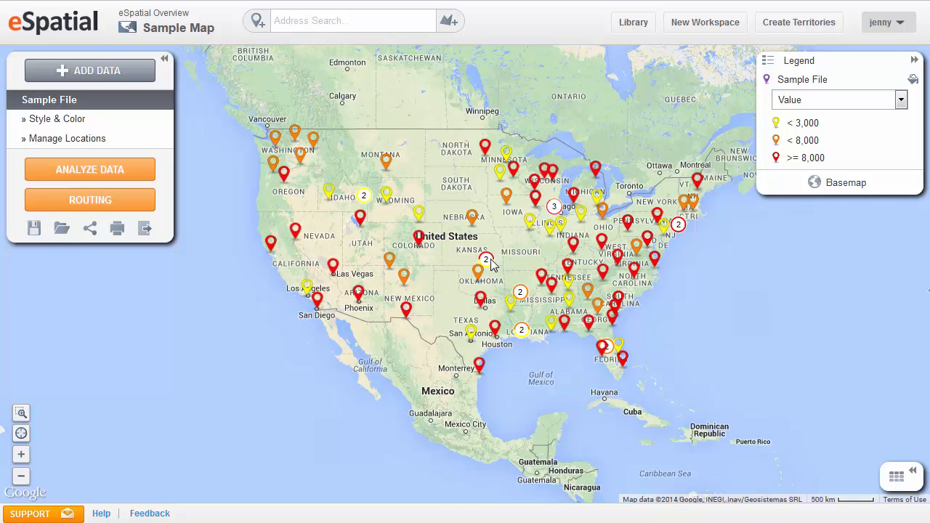
# - View the record details of the yellow pin in Wyoming and close them
pyautogui.scroll(1, 490, 262)
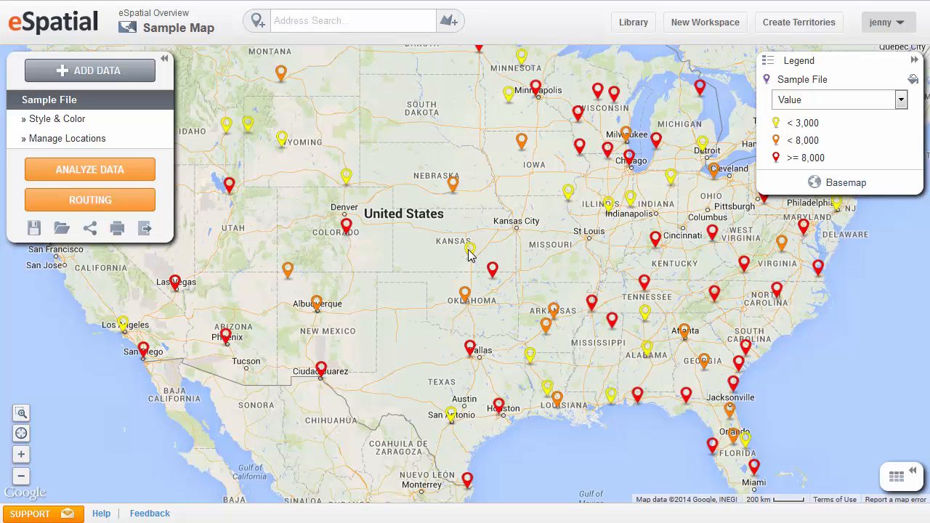
pyautogui.click(21, 476)
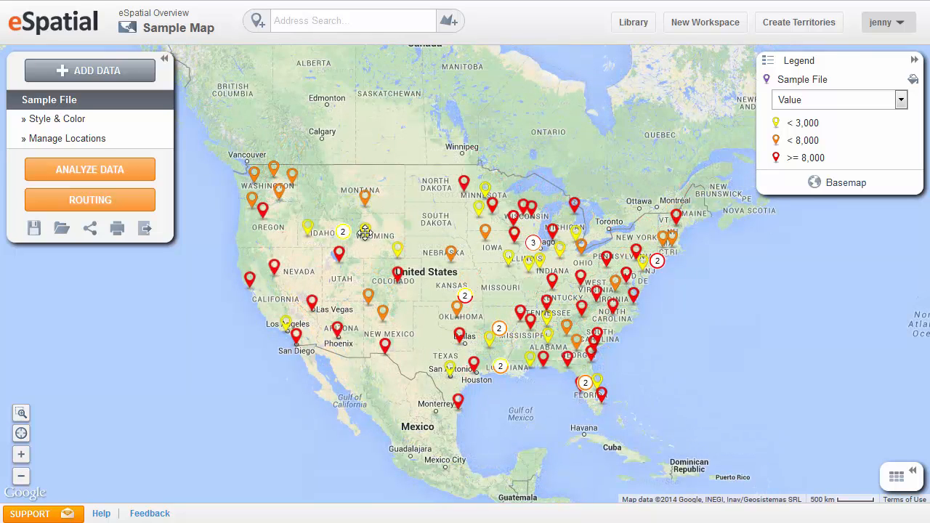
pyautogui.click(364, 231)
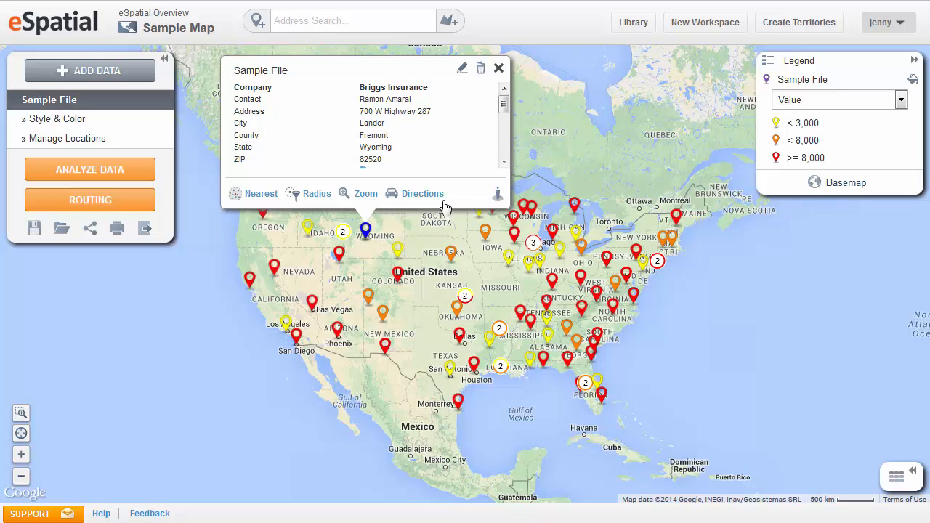
pyautogui.click(499, 68)
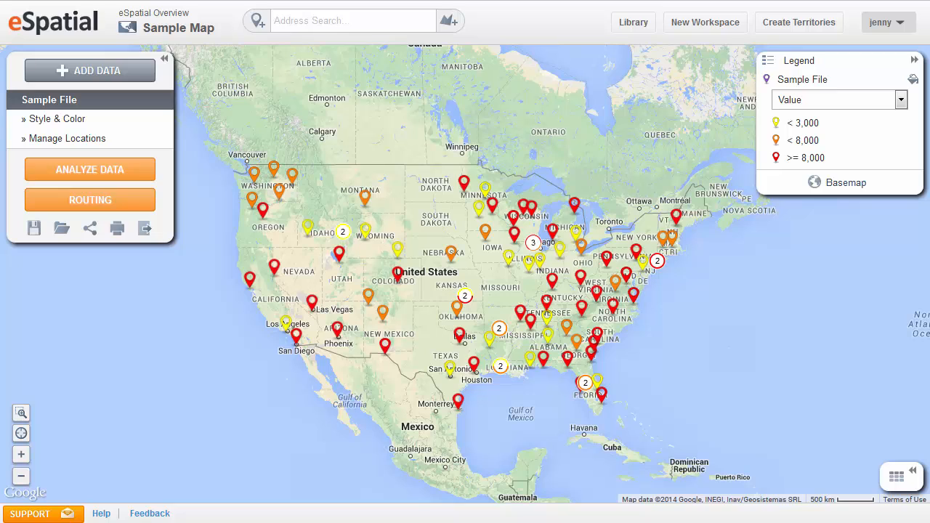
# - Hide the Sample File pins on the map and show them again
pyautogui.moveTo(834, 82)
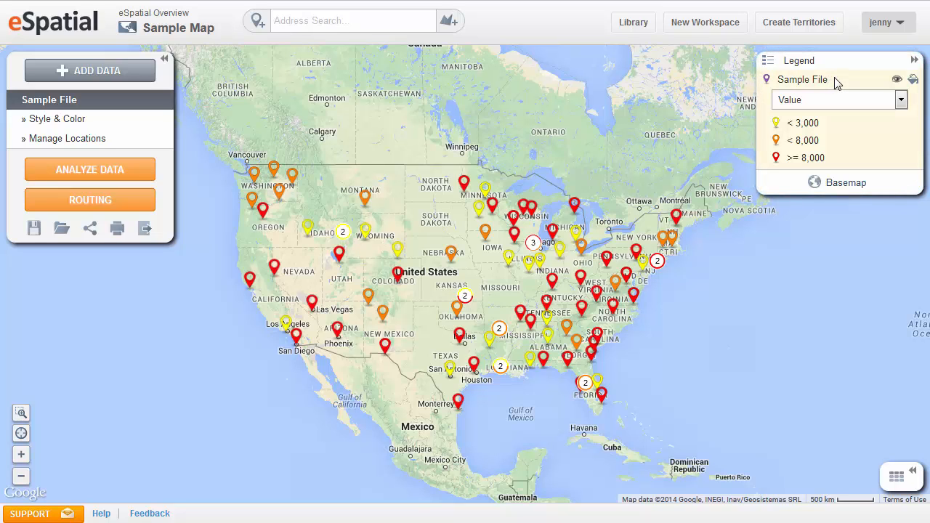
pyautogui.click(897, 81)
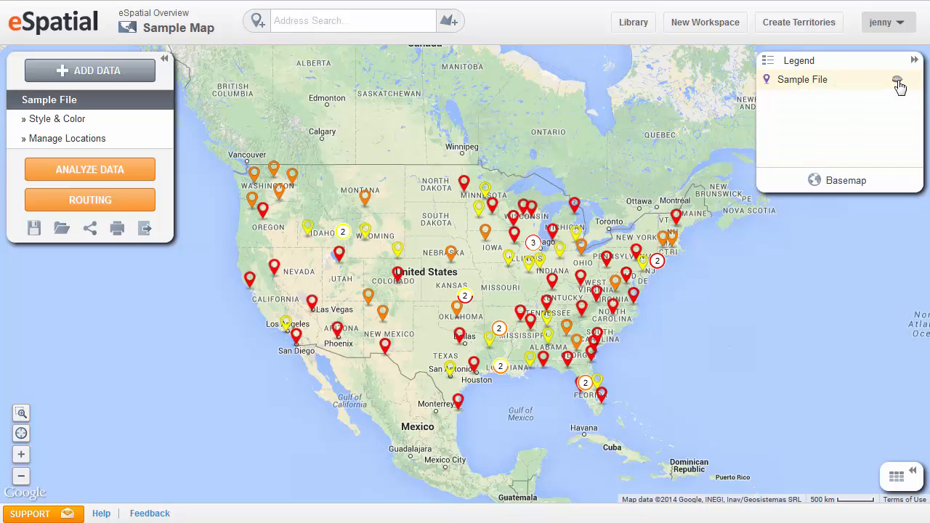
pyautogui.click(898, 81)
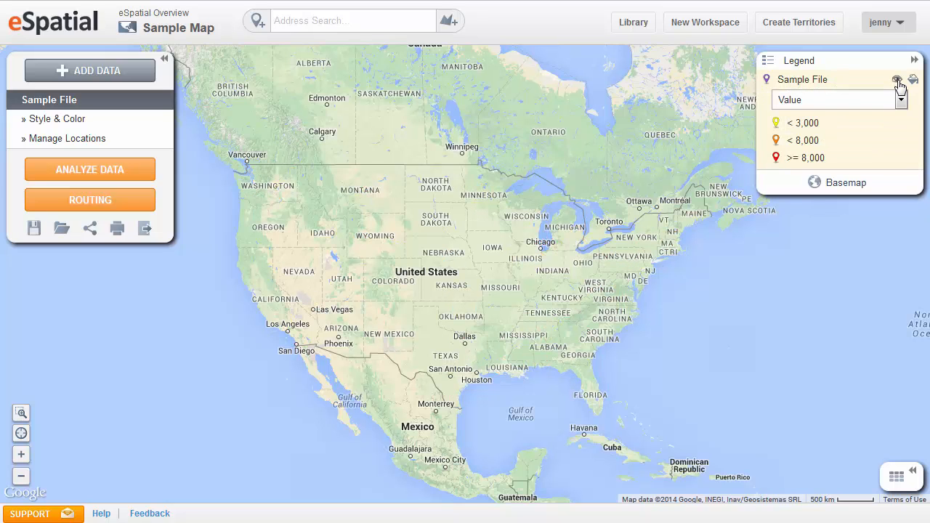
# - Color the Sample File pins by Status and view the available basemap choices
pyautogui.click(901, 102)
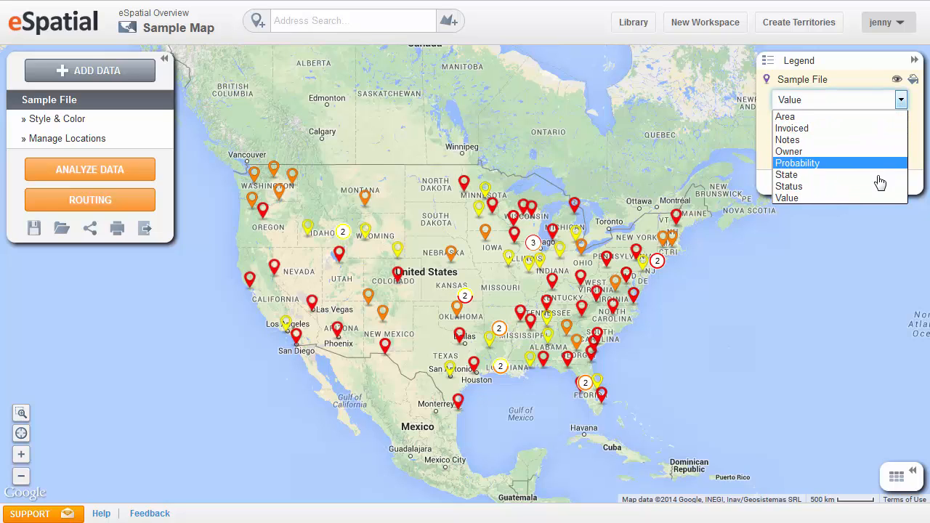
pyautogui.click(881, 190)
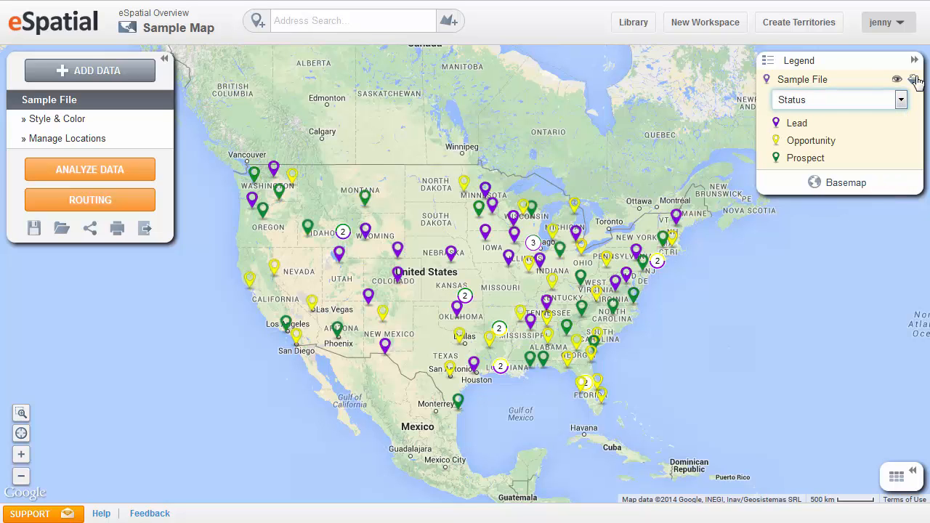
pyautogui.click(917, 82)
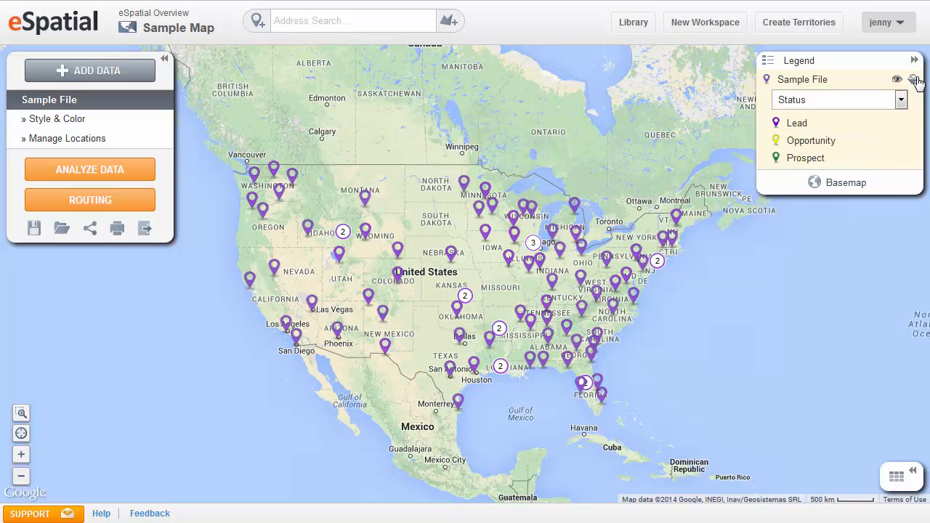
pyautogui.click(848, 185)
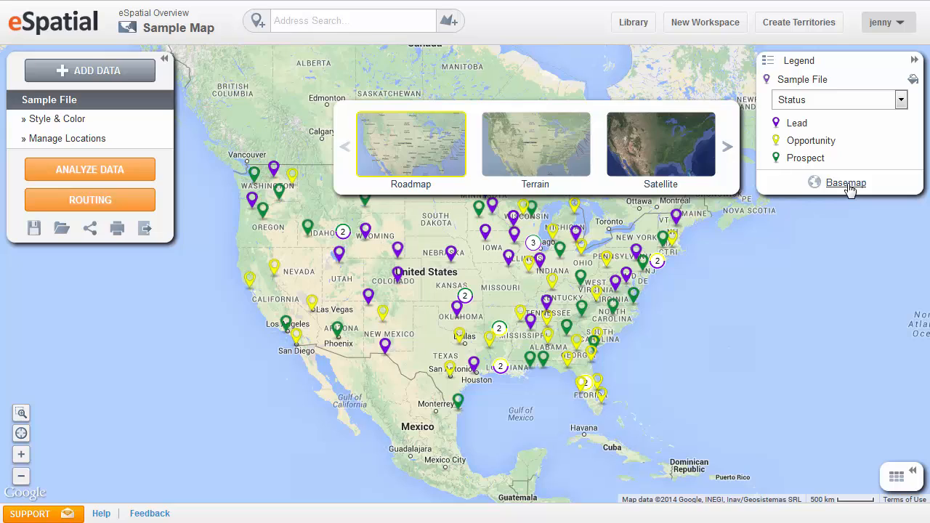
pyautogui.click(848, 184)
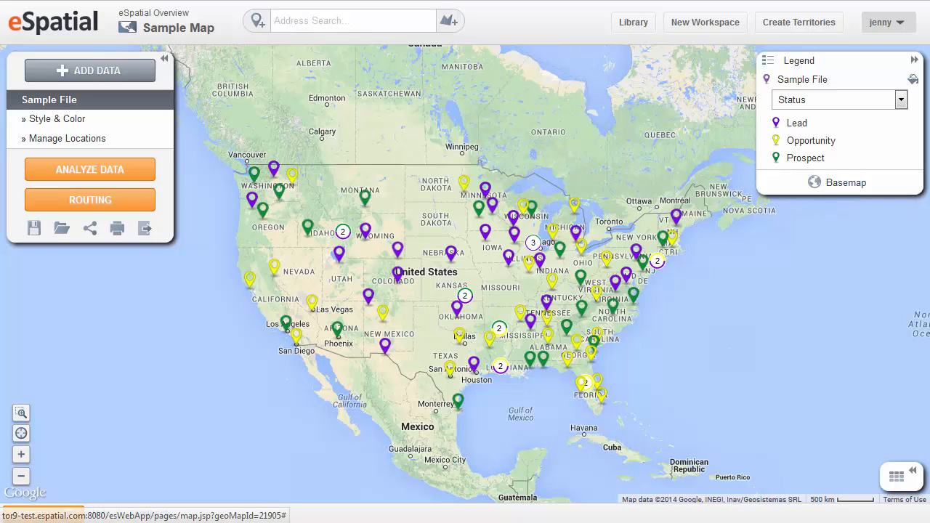
# - Filter the data table's State column to Iowa, Michigan and Minnesota, and remove the filter again
pyautogui.click(914, 474)
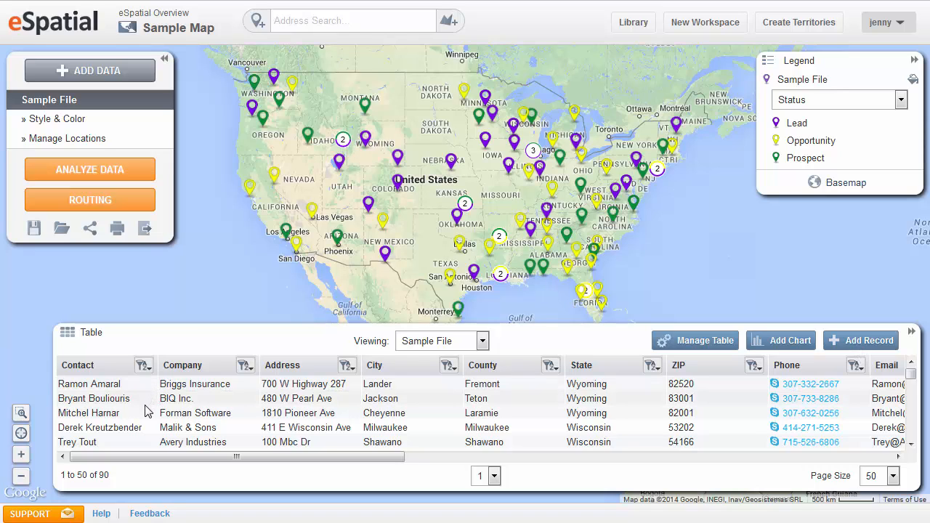
pyautogui.click(651, 365)
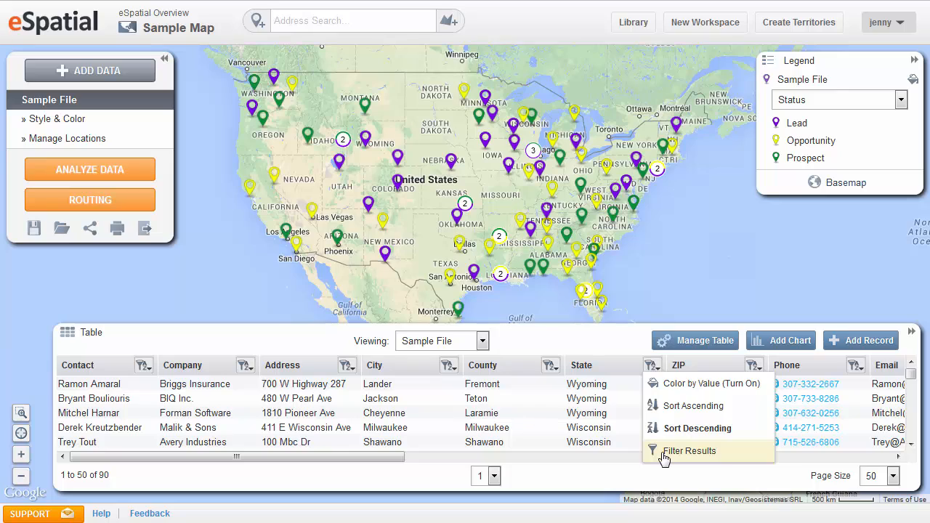
pyautogui.click(689, 451)
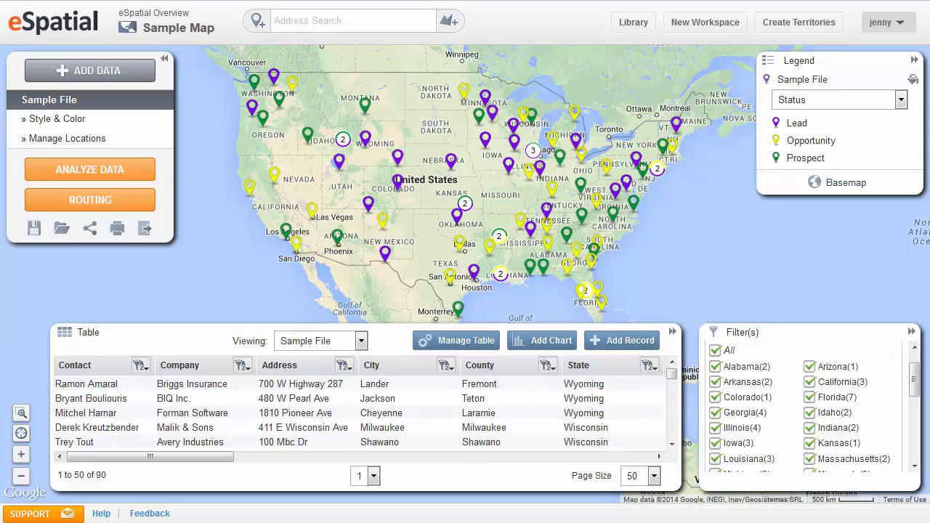
pyautogui.click(716, 351)
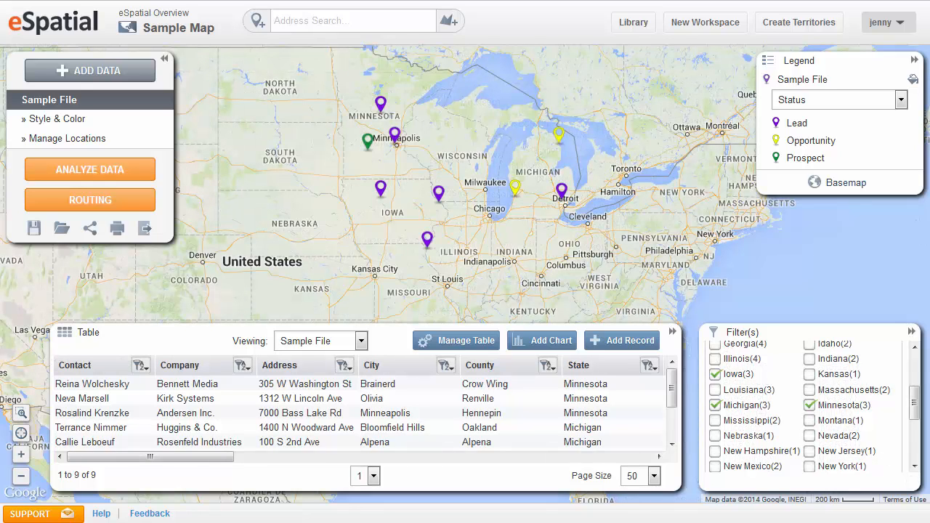
pyautogui.scroll(3, 893, 363)
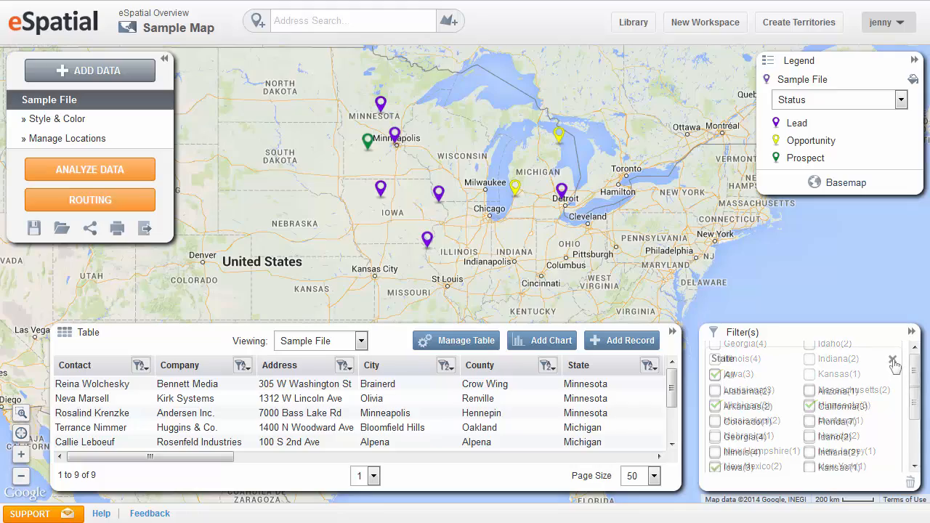
pyautogui.click(892, 361)
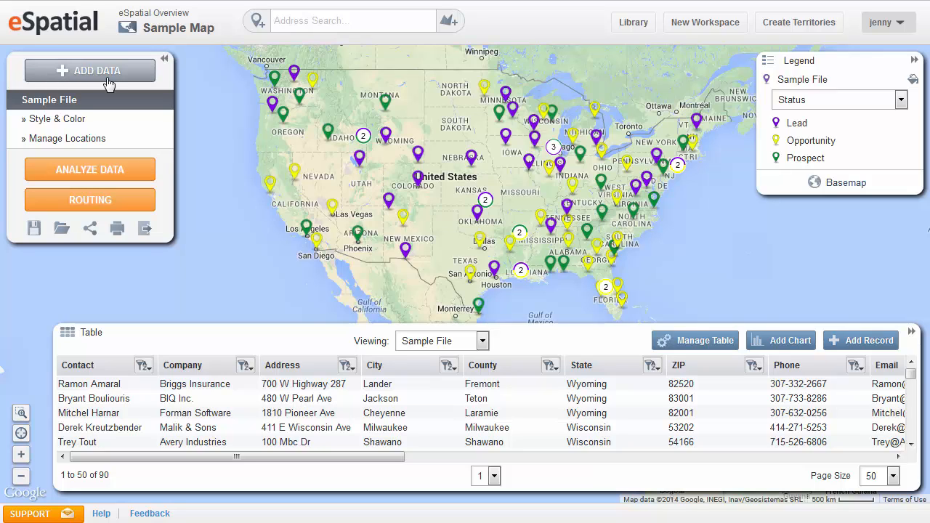
# - View the pin style and color choices for Sample File and slightly increase the pin size
pyautogui.click(77, 122)
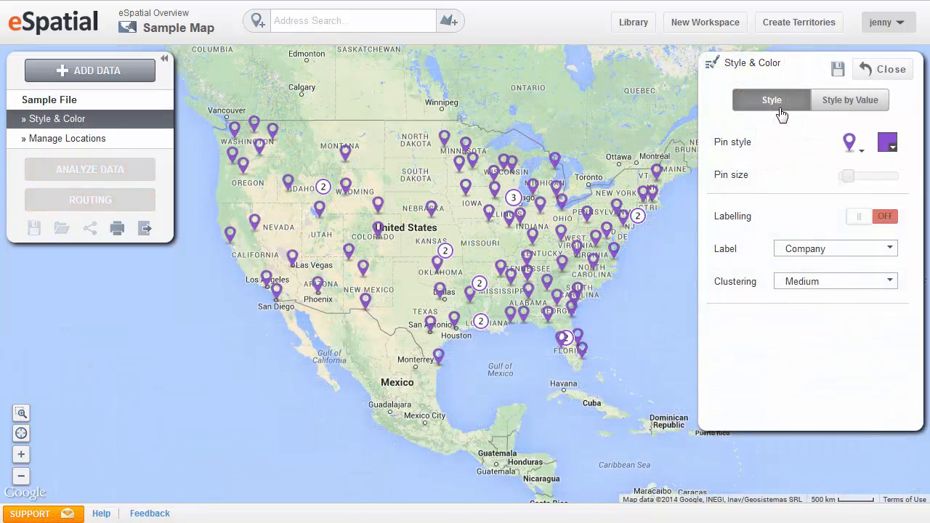
pyautogui.click(863, 155)
pyautogui.click(863, 154)
pyautogui.click(895, 152)
pyautogui.click(895, 152)
pyautogui.moveTo(848, 176); pyautogui.dragTo(852, 176)
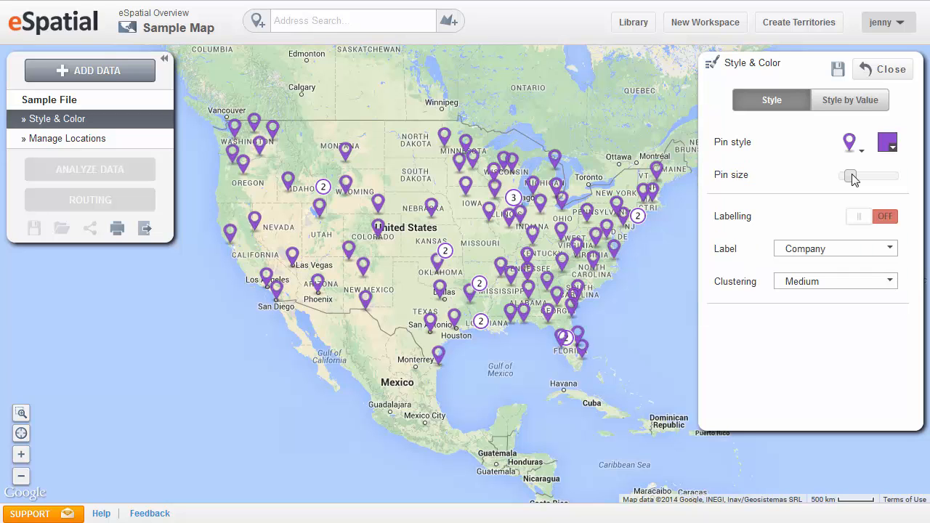
# - Preview styling the pins by color, by size and as a heatmap, and close the style settings
pyautogui.click(856, 104)
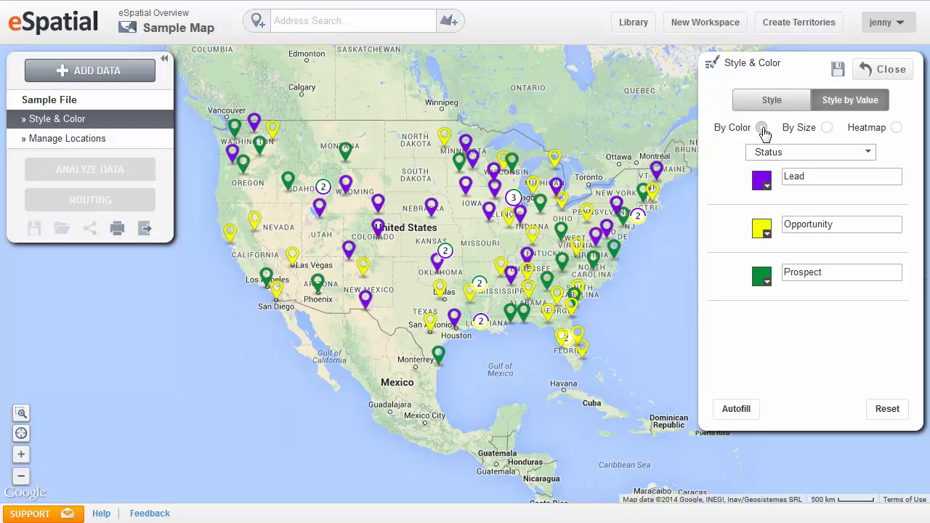
pyautogui.click(827, 129)
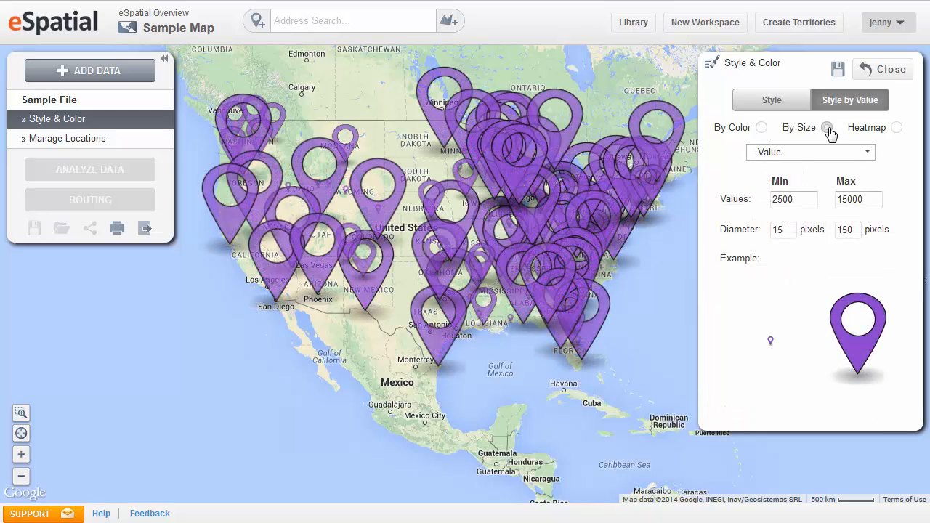
pyautogui.click(897, 129)
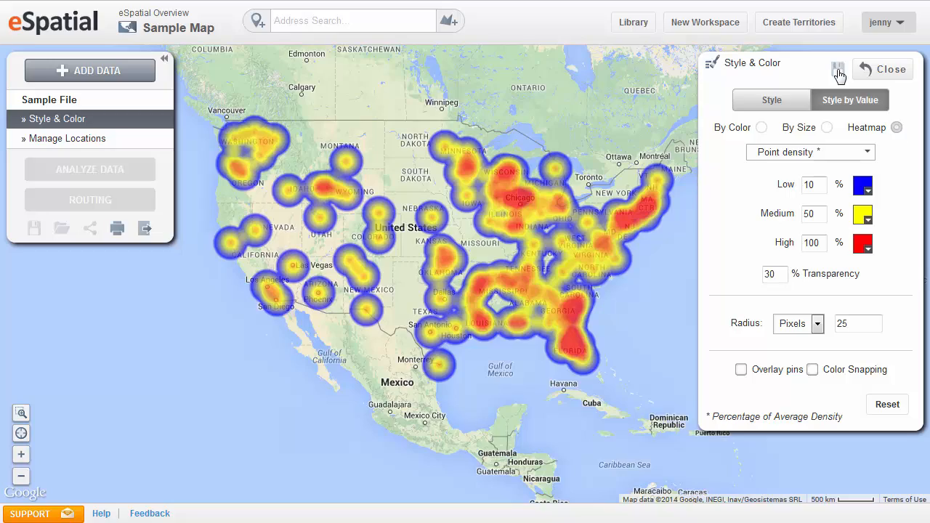
pyautogui.click(901, 73)
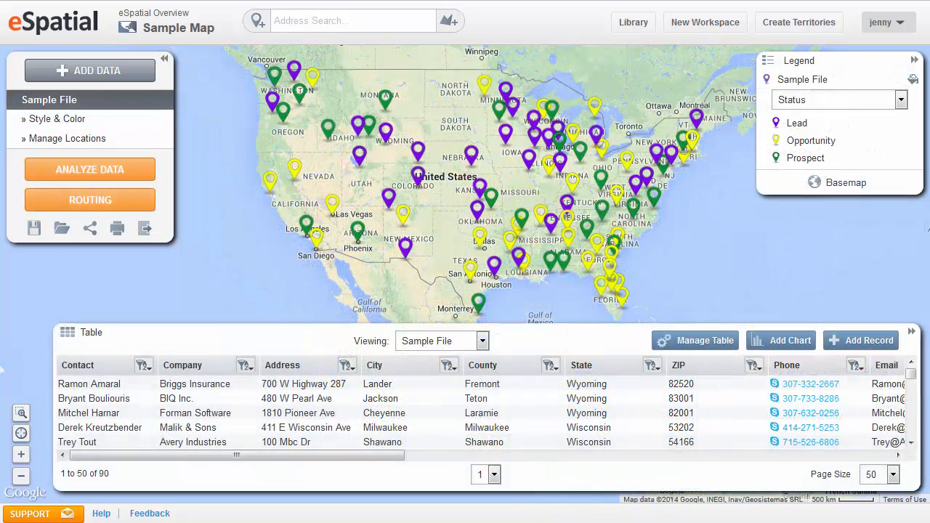
# - Create a regional heatmap of Sample File with the US State Boundaries dataset from the library, and clear the analysis
pyautogui.click(43, 174)
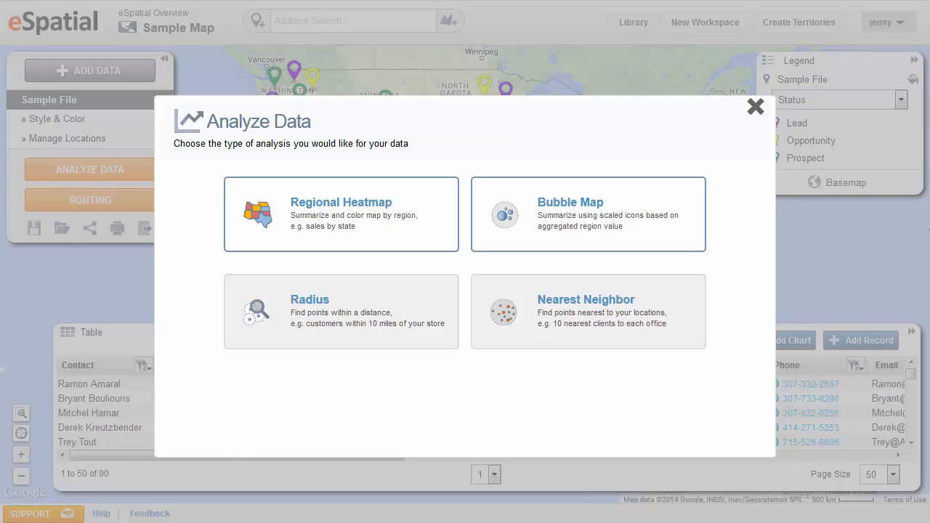
pyautogui.click(382, 241)
pyautogui.click(504, 258)
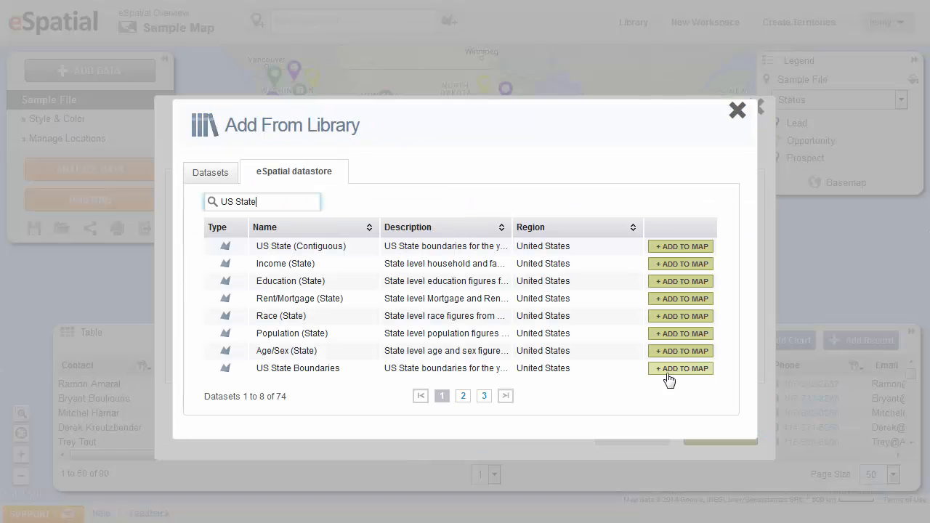
pyautogui.click(669, 368)
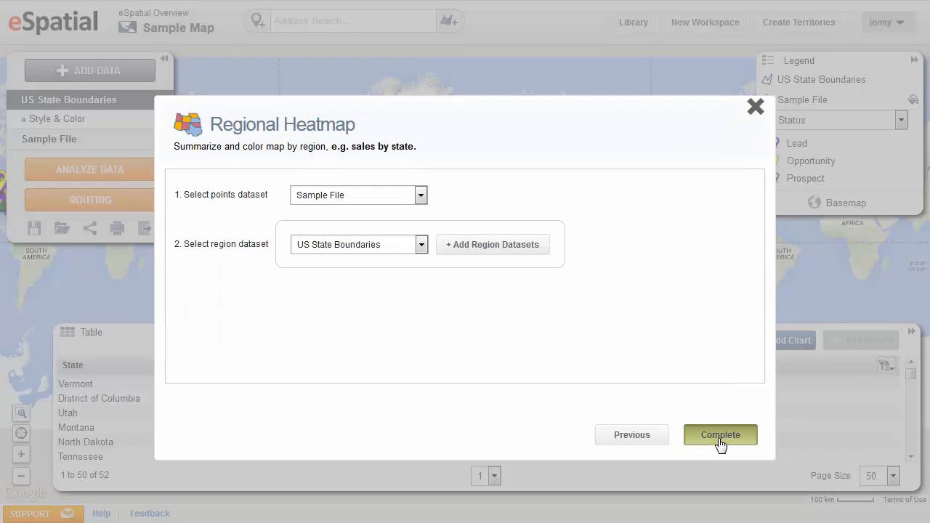
pyautogui.click(720, 436)
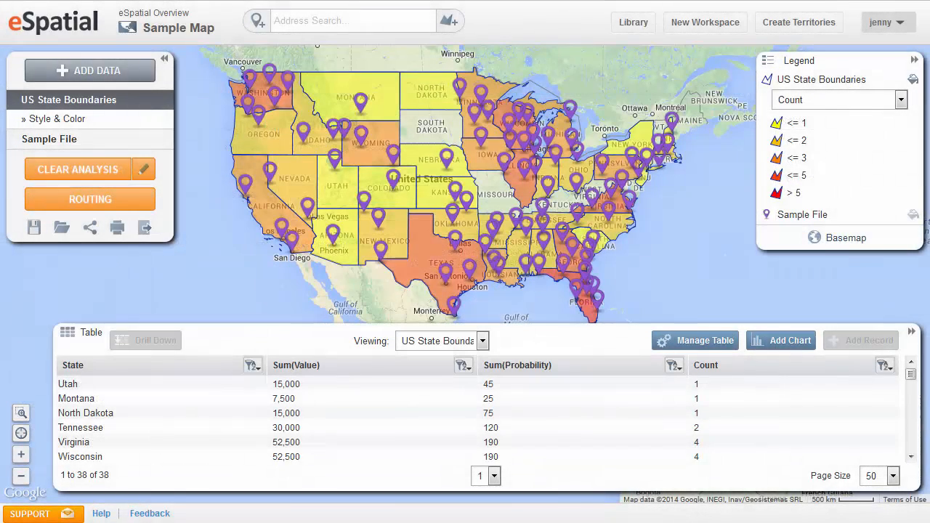
pyautogui.click(64, 178)
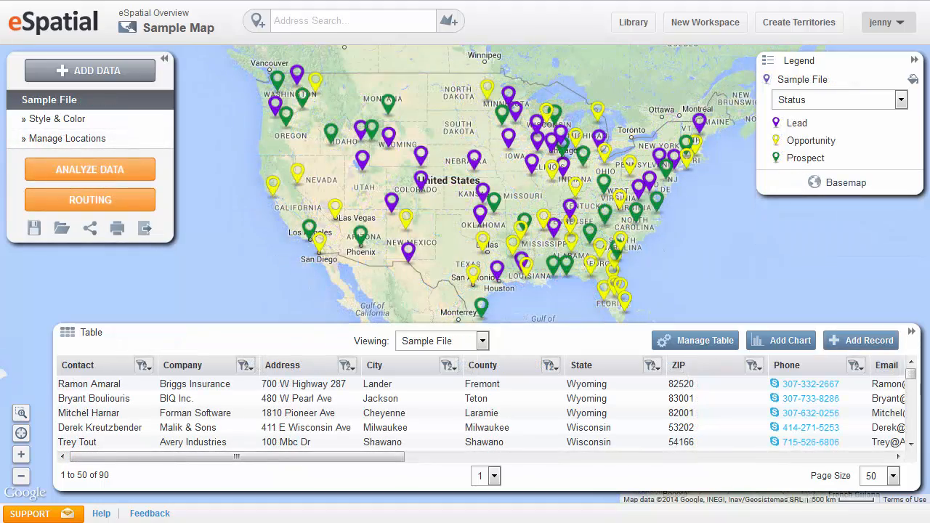
# - Add the five pins across southern Idaho, western Wyoming and northern Utah as stops together and generate their route
pyautogui.click(73, 202)
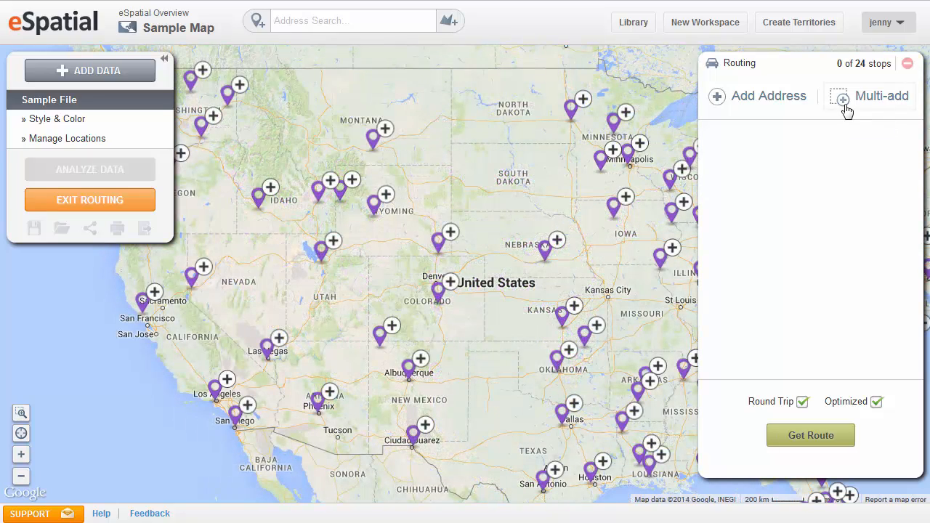
pyautogui.click(846, 109)
pyautogui.moveTo(237, 179)
pyautogui.mouseDown()
pyautogui.moveTo(407, 183)
pyautogui.moveTo(429, 217)
pyautogui.moveTo(430, 263)
pyautogui.moveTo(403, 272)
pyautogui.mouseUp()
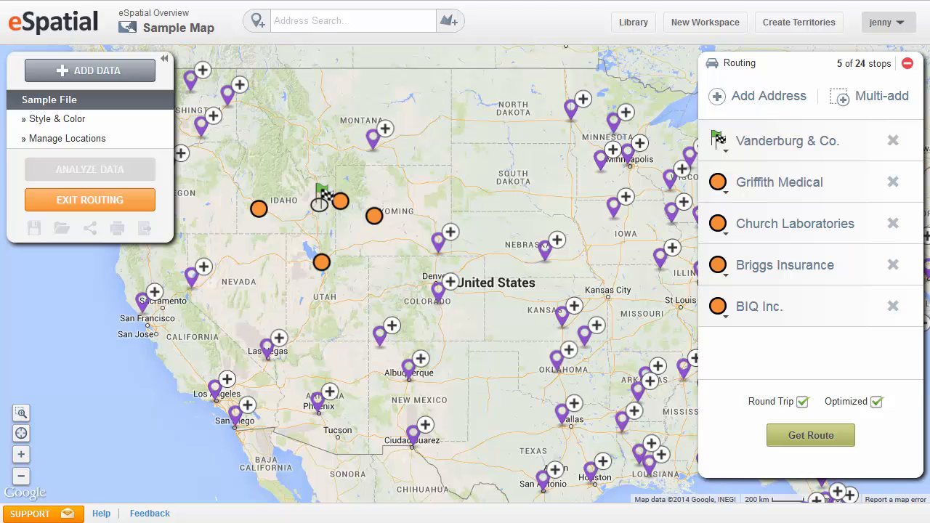
pyautogui.click(810, 438)
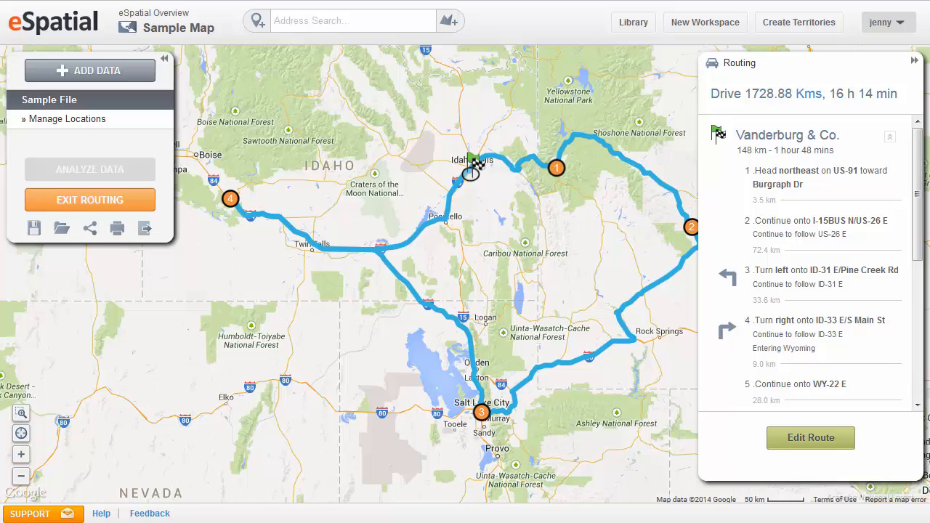
# - Save the map with its generated route under the name Sales Route 1
pyautogui.click(34, 228)
pyautogui.write('Sales Route 1')
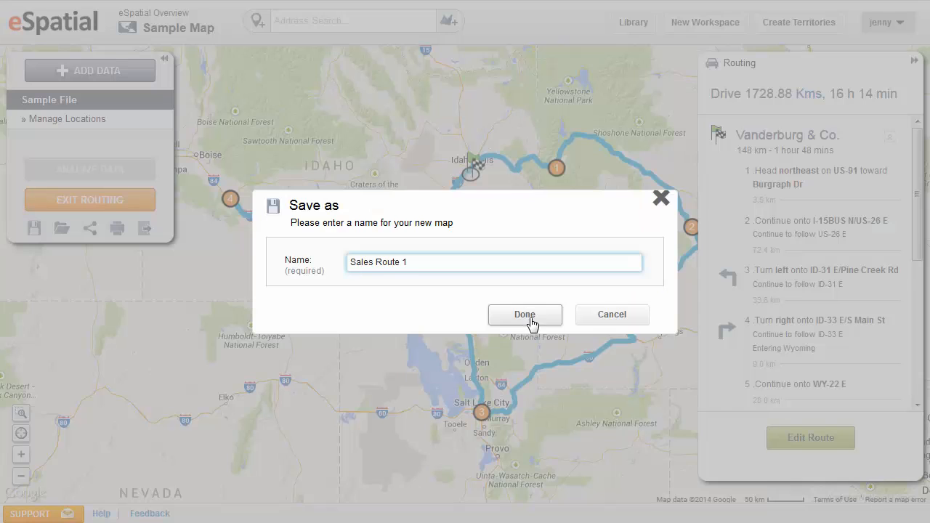
pyautogui.click(524, 315)
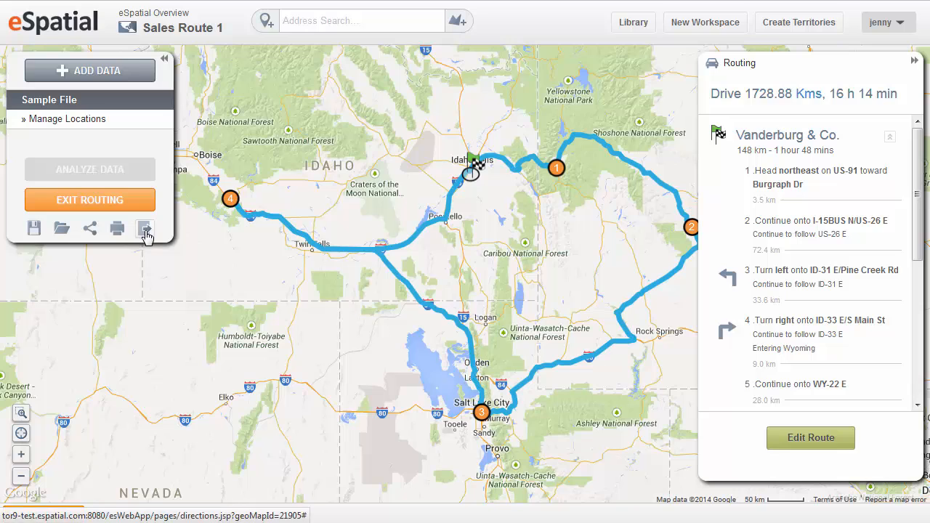
# - Export the route to Google Maps, open it there, and close the export options
pyautogui.click(146, 230)
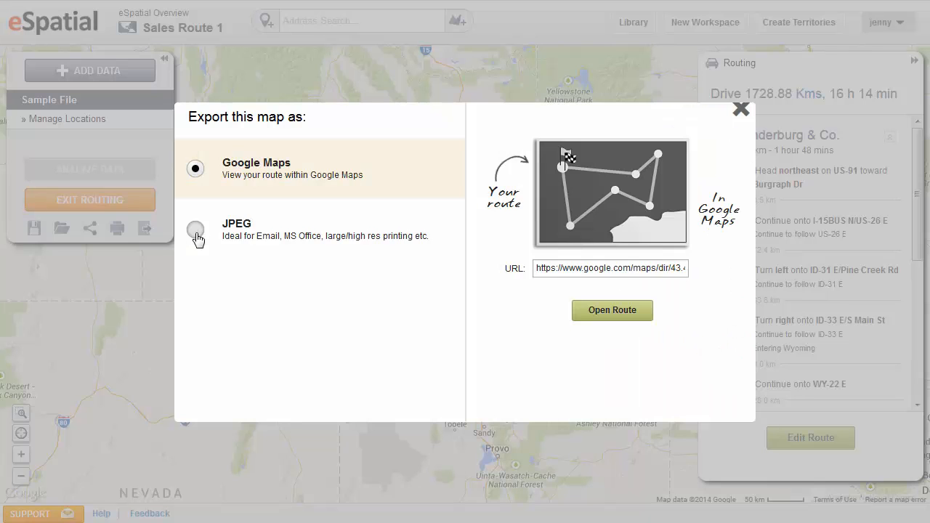
pyautogui.click(633, 317)
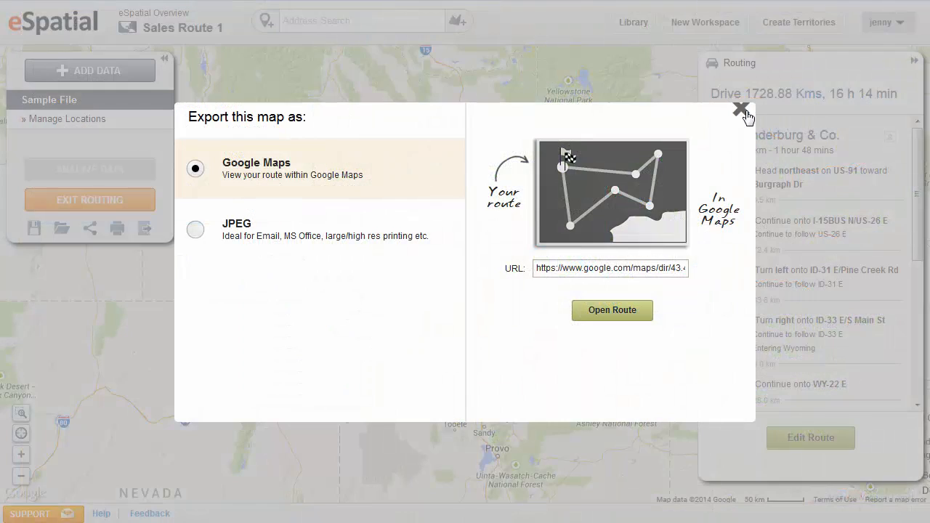
pyautogui.click(741, 111)
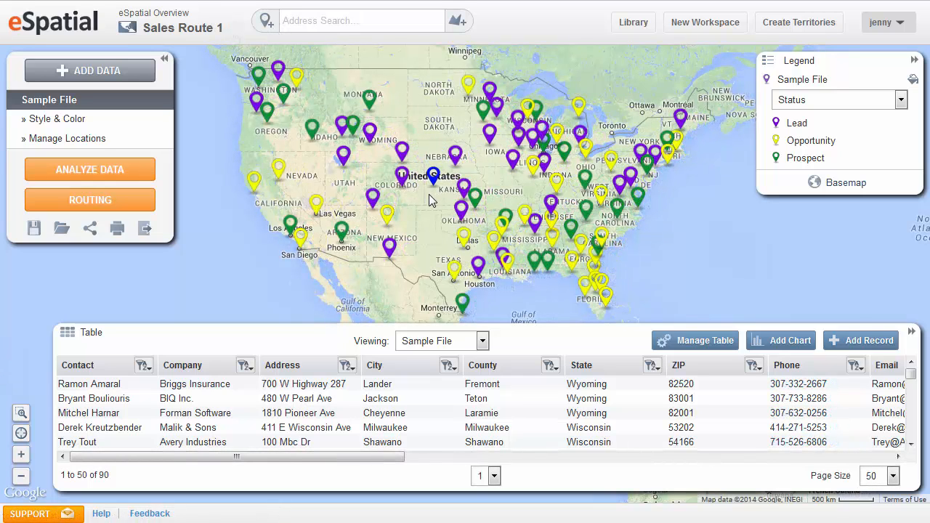
# - Add one address point in western Kansas by placing it on the map and another by searching for Colorado, USA, dismissing their details
pyautogui.click(427, 196)
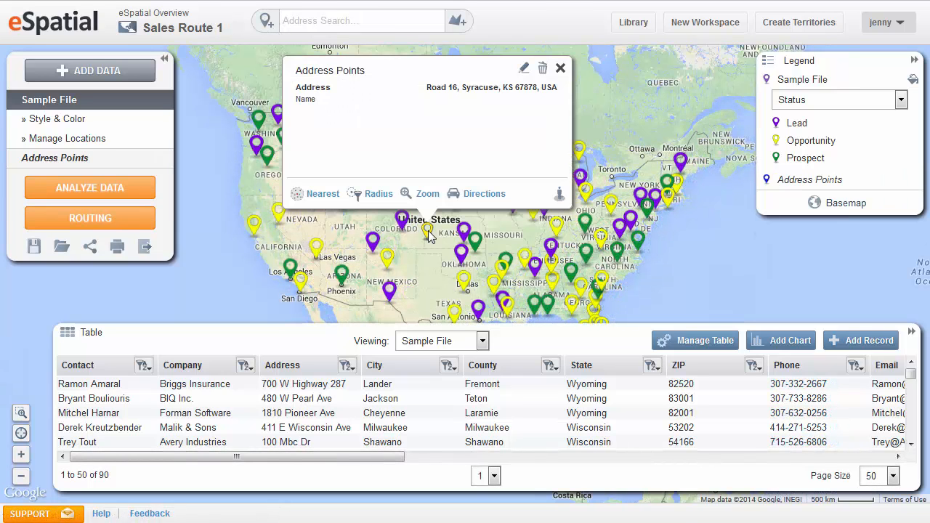
pyautogui.click(561, 67)
pyautogui.click(287, 21)
pyautogui.write('Colorado')
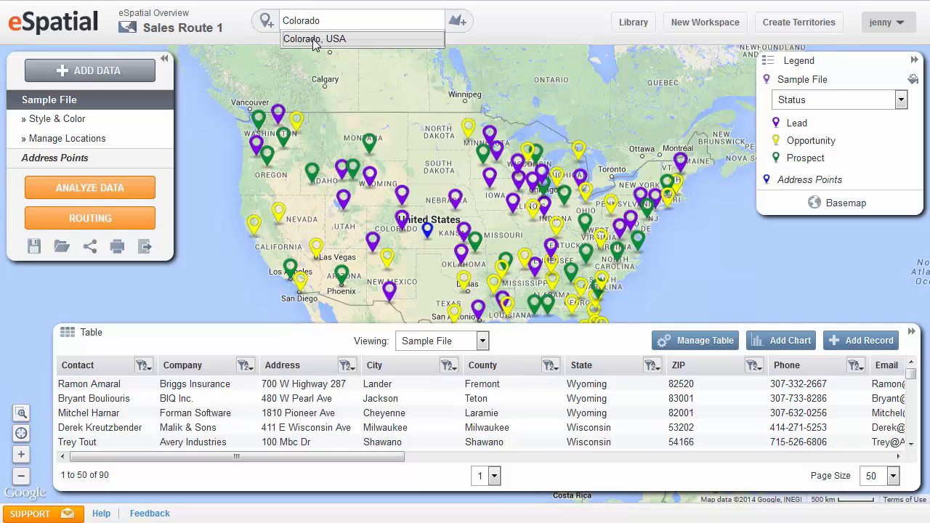
pyautogui.click(314, 41)
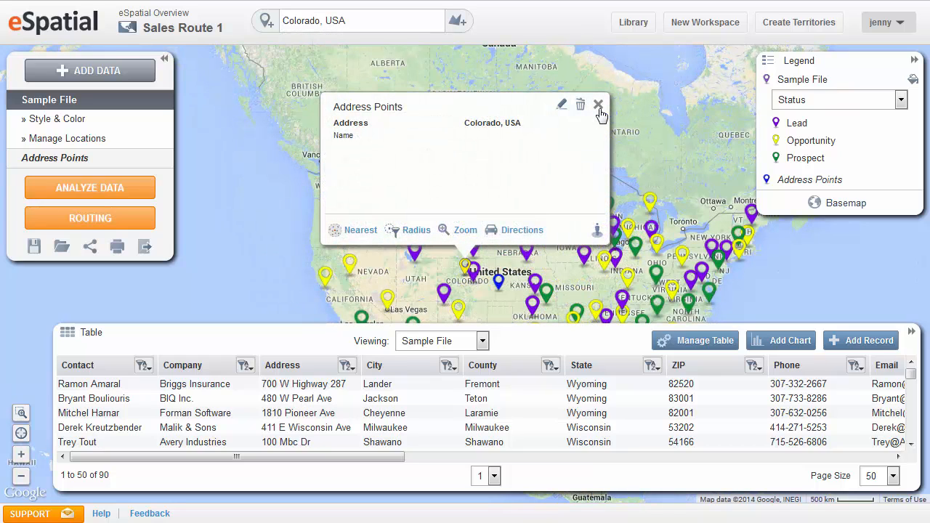
pyautogui.click(598, 105)
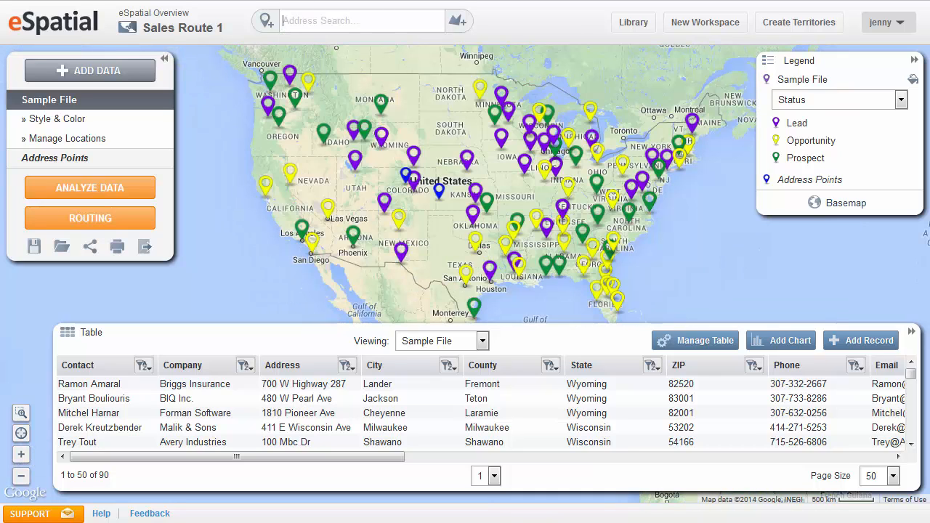
# - Draw a four-sided custom area around the pins in Idaho, western Wyoming and Utah, and dismiss its details
pyautogui.click(468, 26)
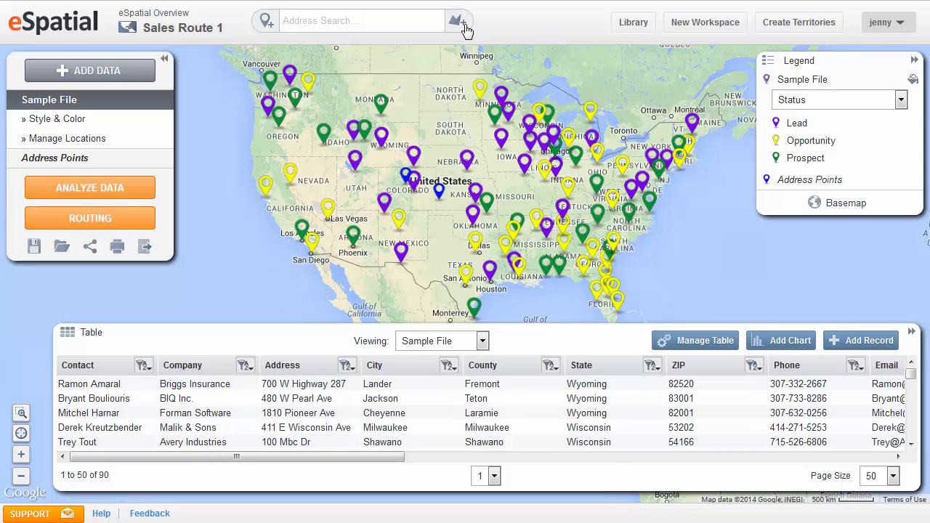
pyautogui.click(304, 121)
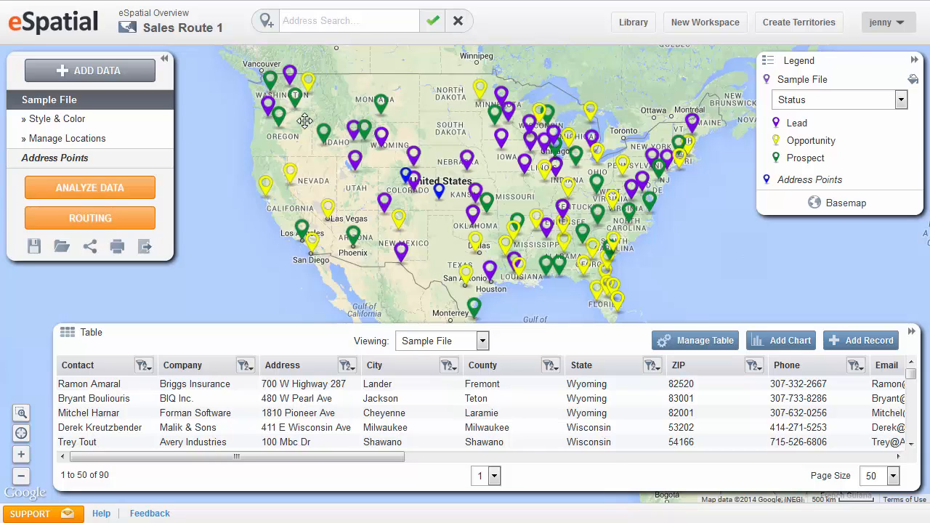
pyautogui.click(365, 108)
pyautogui.click(405, 143)
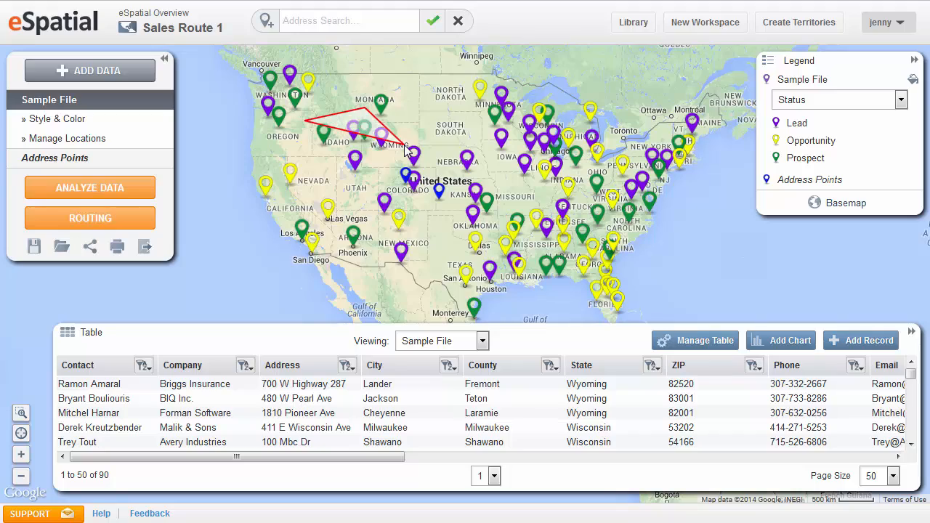
pyautogui.doubleClick(345, 189)
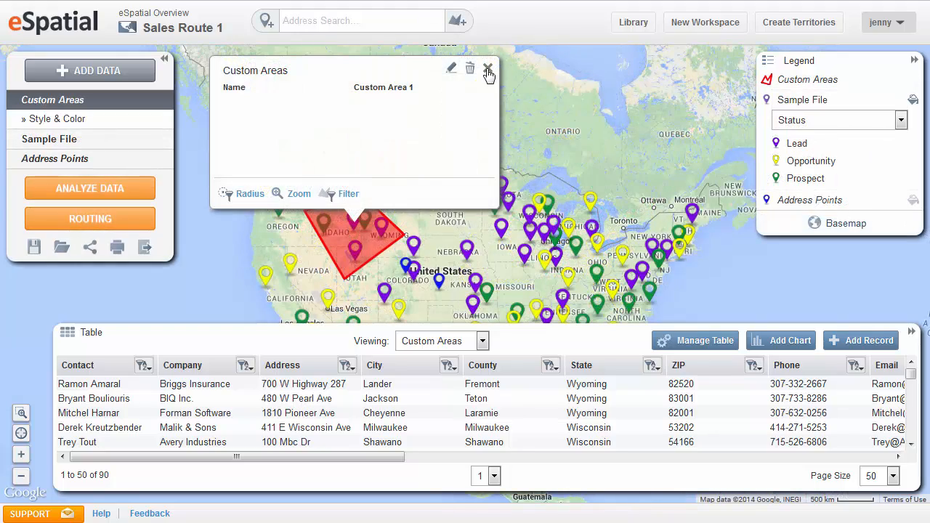
pyautogui.click(489, 67)
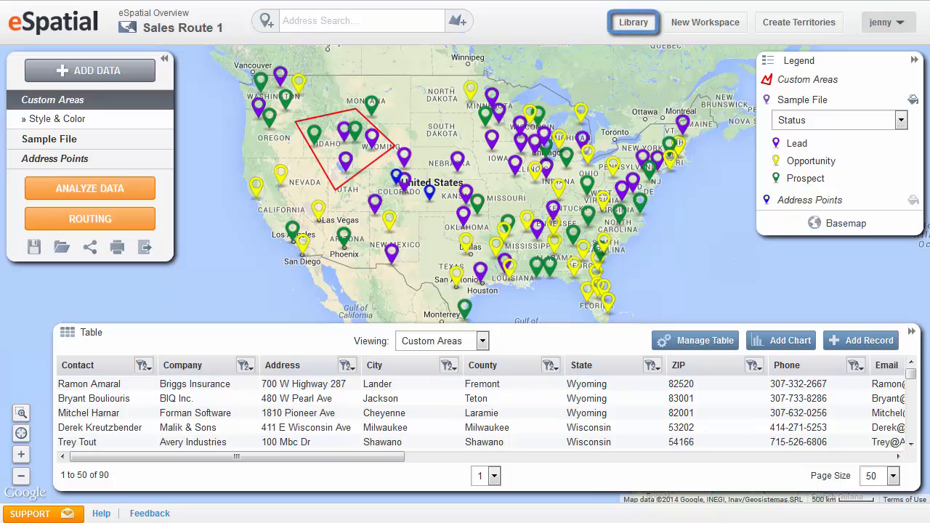